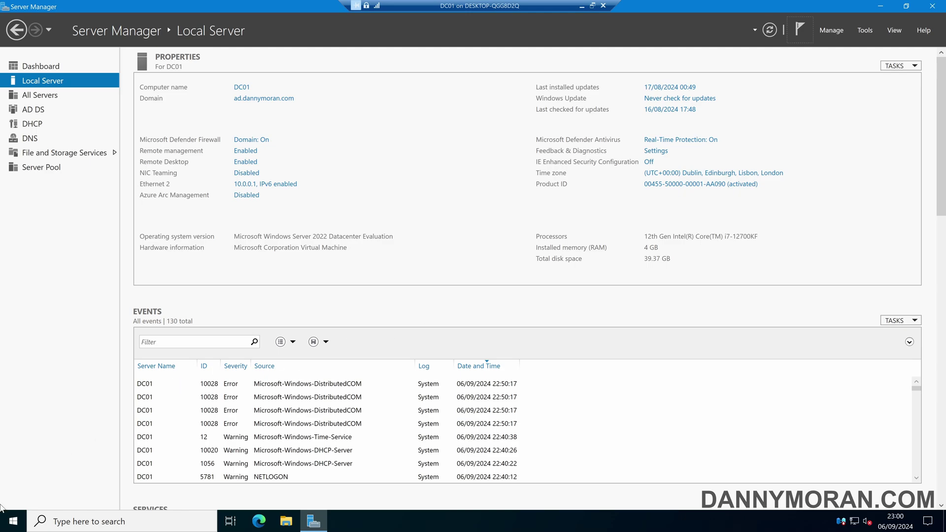
# Launch msconfig.exe and enable Safe boot with Active Directory repair on the Boot tab.
pyautogui.click(10, 520)
pyautogui.write('msconfig.exe')
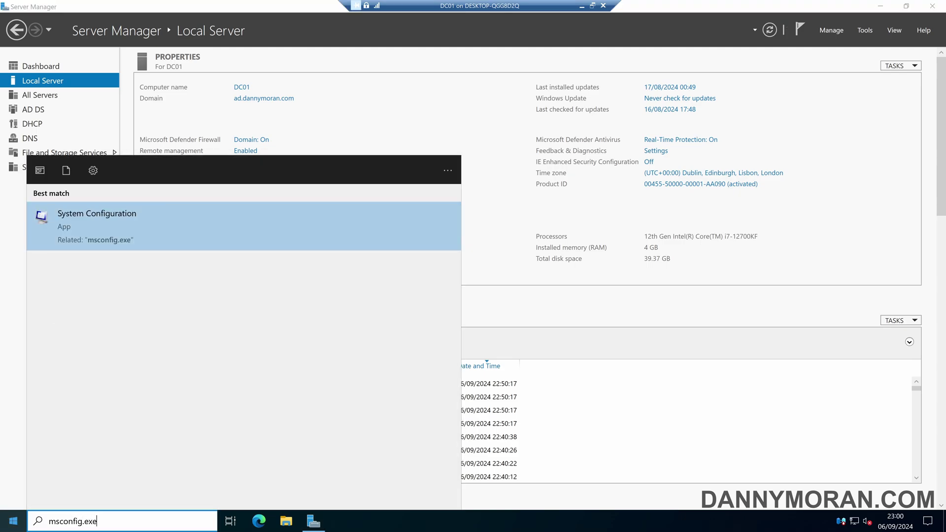
pyautogui.press('Return')
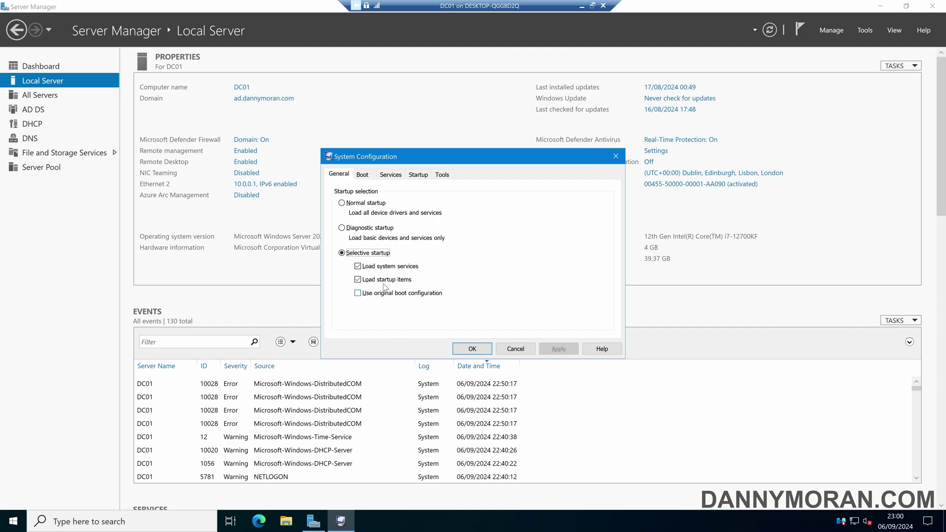
pyautogui.click(365, 177)
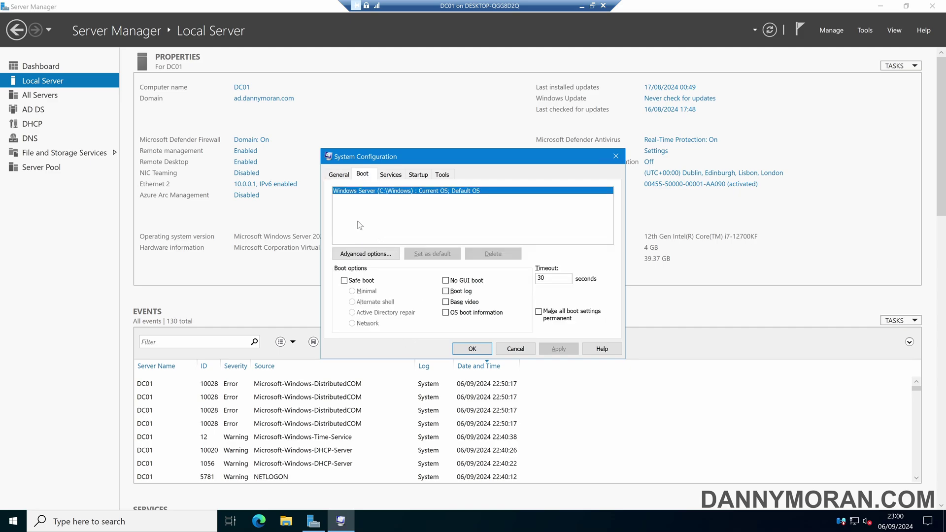
pyautogui.click(344, 280)
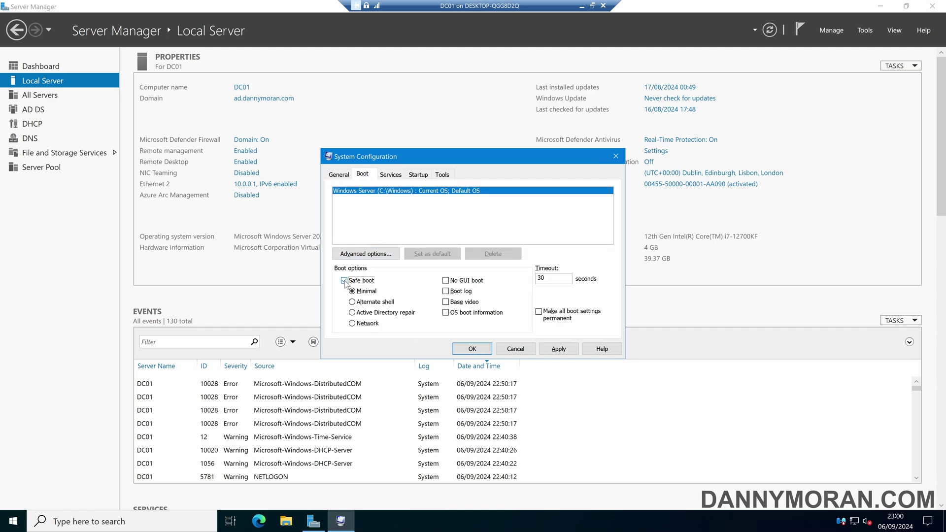
pyautogui.click(352, 314)
# Launch Windows PowerShell maximized and start typing the 'ntsrm password' command at the prompt.
pyautogui.press('super')
pyautogui.write('powershell')
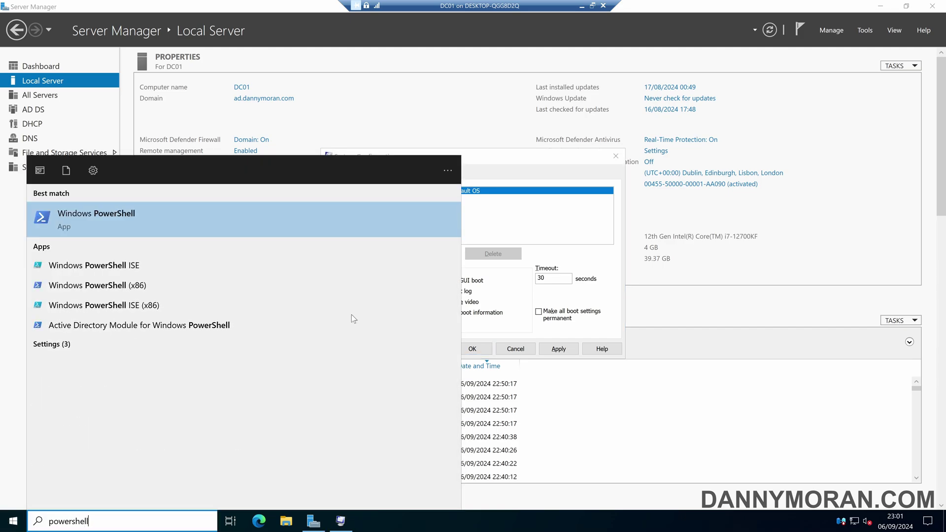
pyautogui.press('Return')
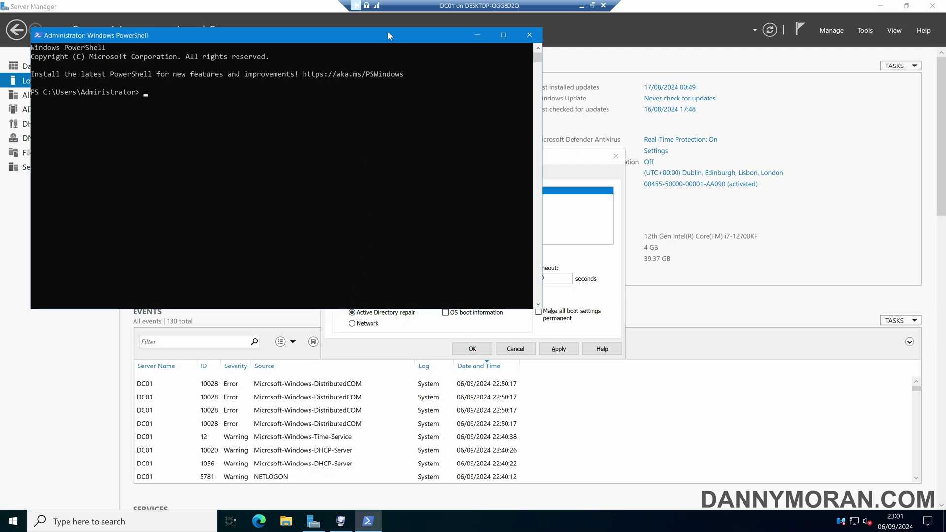
pyautogui.doubleClick(388, 35)
pyautogui.scroll(3, 420, 182)
# In ntdsutil, reset and confirm the DSRM administrator password for server dc01, then leave the reset context.
pyautogui.write('ntdsutil')
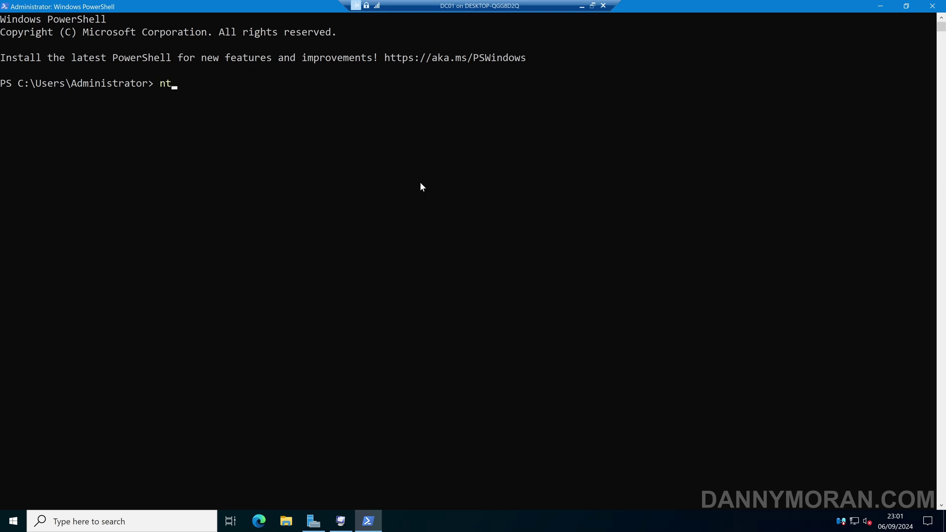
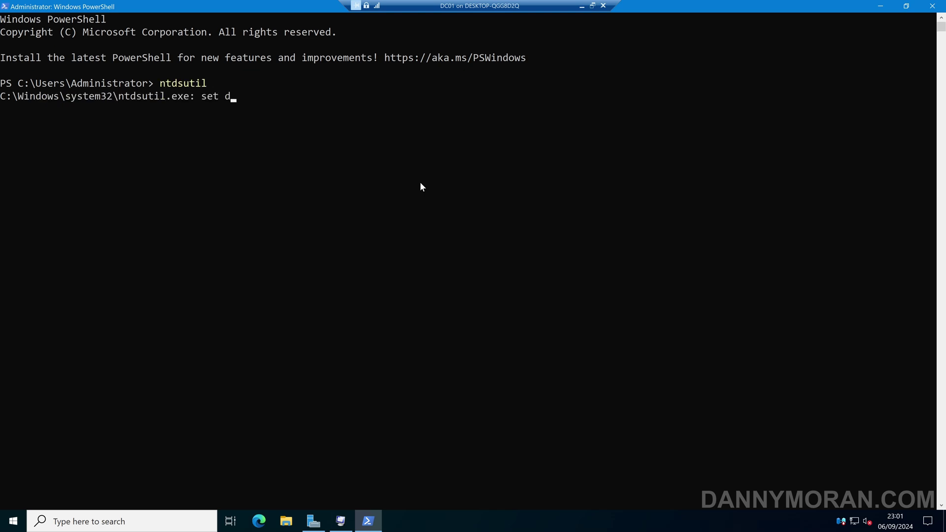
# Launch Windows PowerShell maximized and start typing the 'ntsrm password' command at the prompt.
# In ntdsutil, reset and confirm the DSRM administrator password for server dc01, then leave the reset context.
pyautogui.write('srm passwor')
pyautogui.write('d')
pyautogui.press('Return')
pyautogui.write('reset pass')
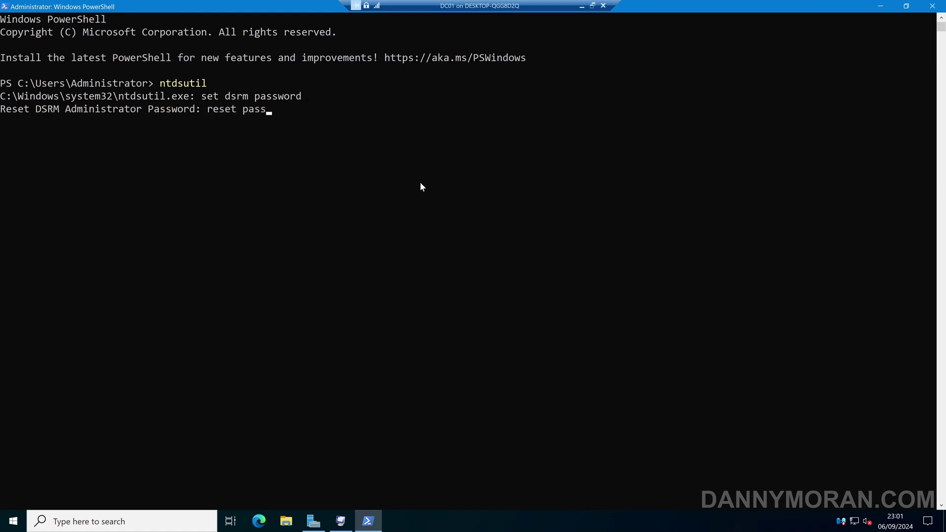
pyautogui.write('word on server dc01')
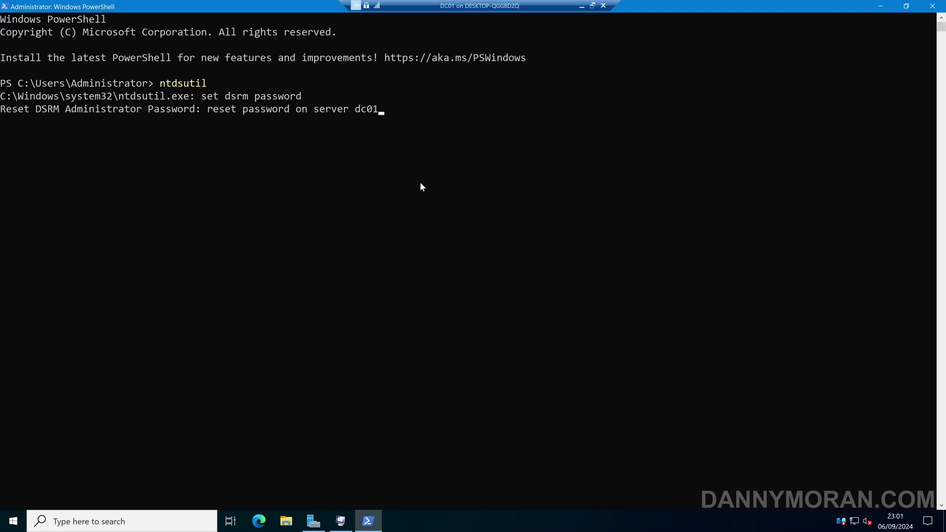
pyautogui.press('Return')
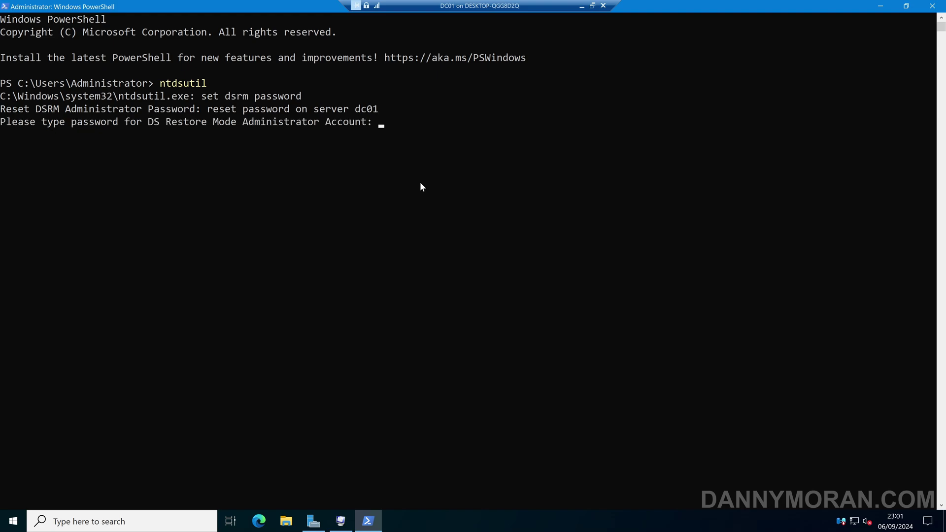
pyautogui.write('**********')
pyautogui.press('Return')
pyautogui.write('*')
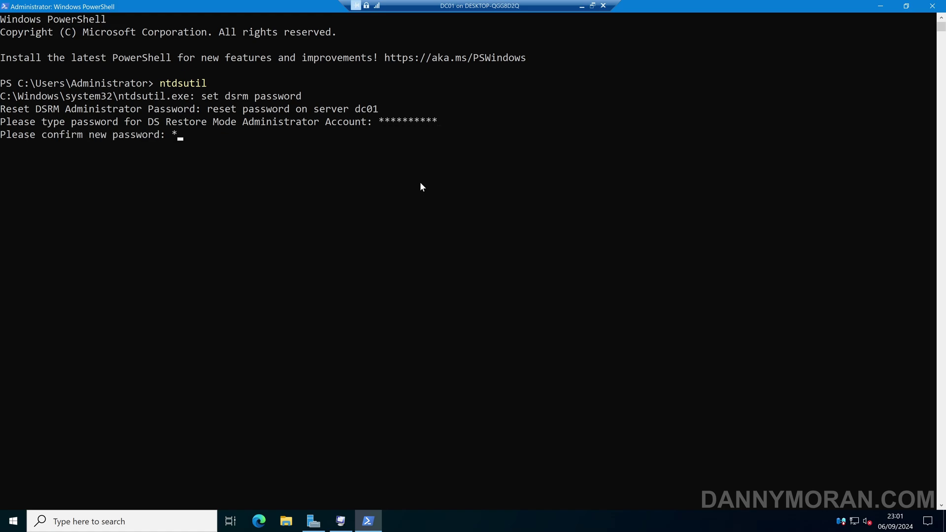
pyautogui.write('*********')
pyautogui.press('Return')
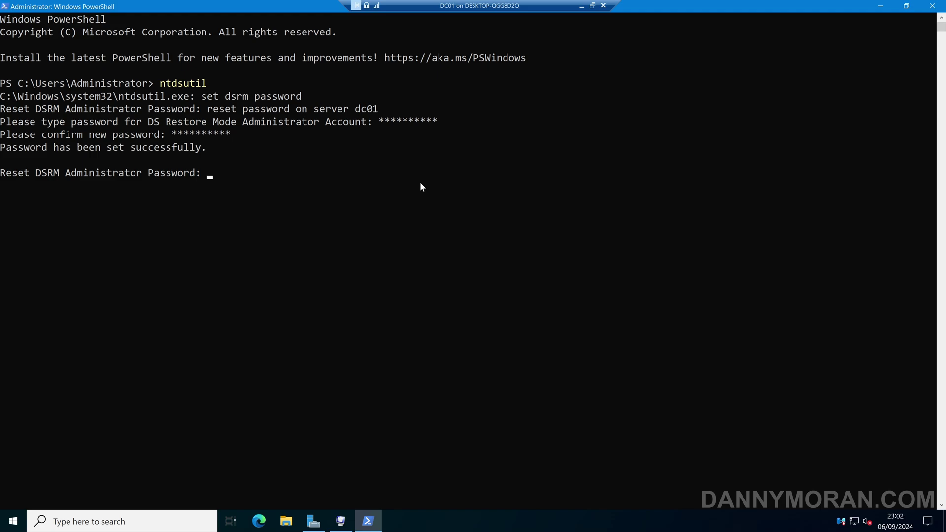
pyautogui.write('q')
pyautogui.press('Return')
# Quit ntdsutil, apply Safe boot with Active Directory repair, and restart the server into repair mode.
pyautogui.write('q')
pyautogui.press('Return')
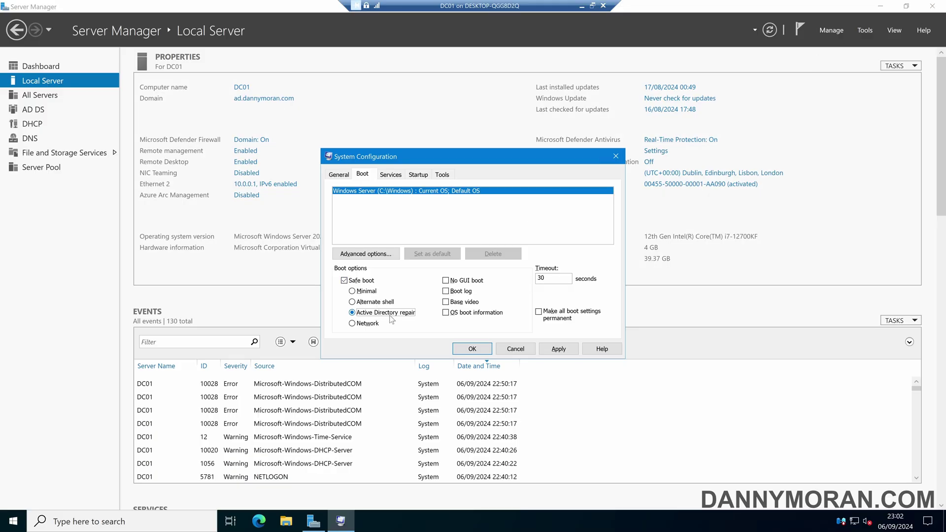
pyautogui.click(573, 350)
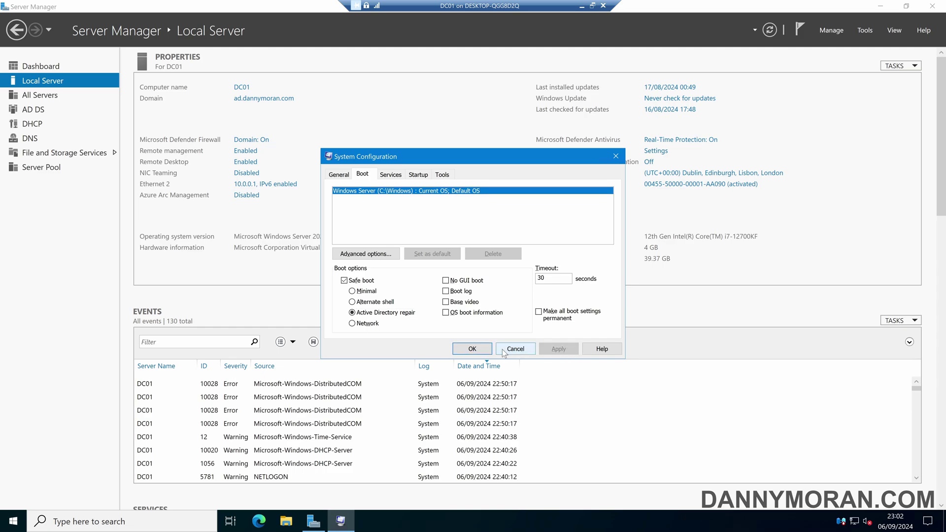
pyautogui.click(488, 350)
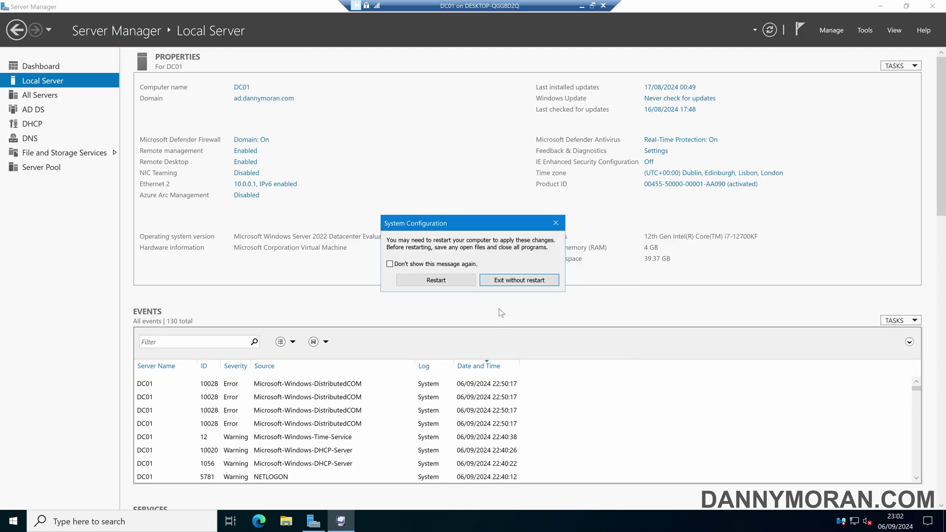
pyautogui.click(464, 285)
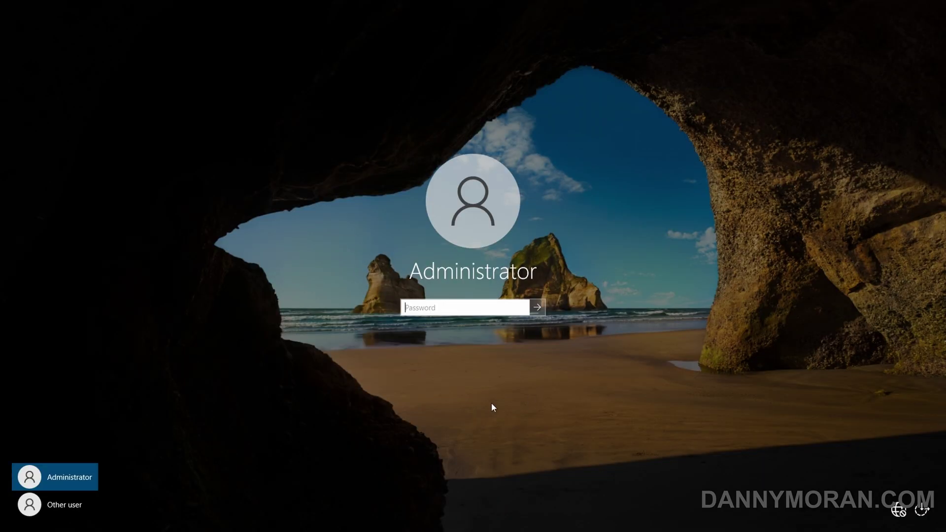
# Try signing in as the domain AD\Administrator account with its password.
pyautogui.click(56, 508)
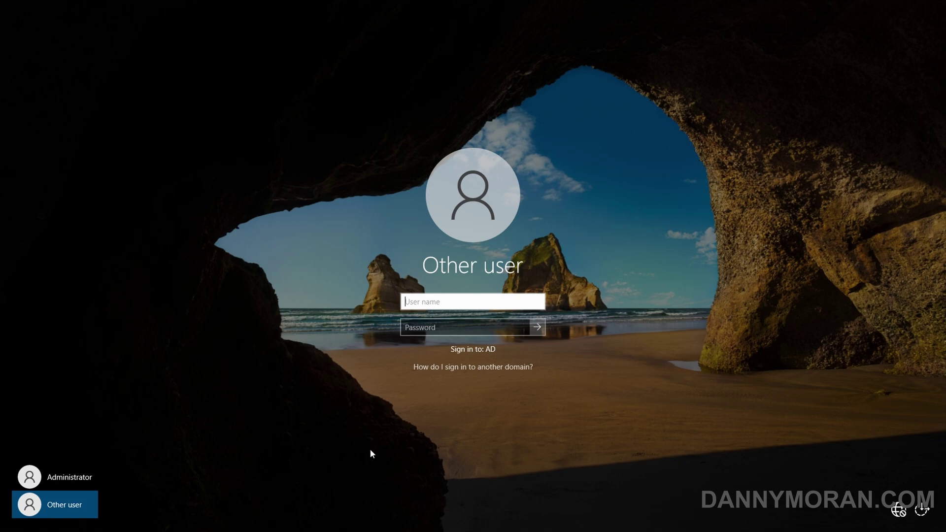
pyautogui.write('AD\\Administrator')
pyautogui.press('Tab')
pyautogui.write('•••••••••••')
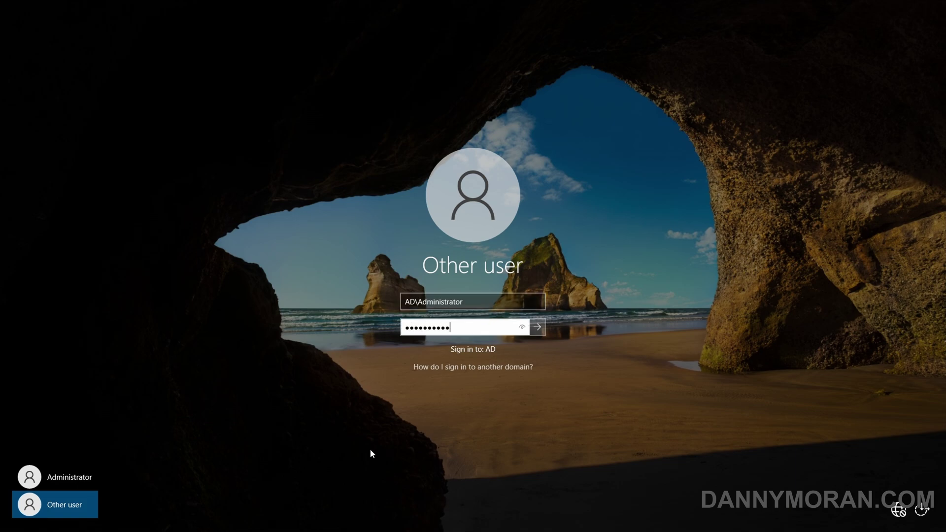
pyautogui.press('Return')
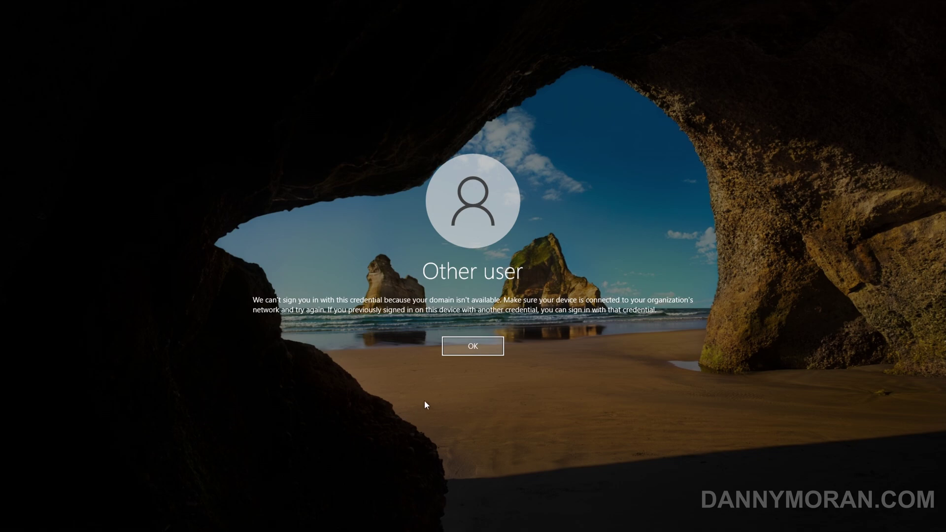
# Dismiss the domain error and sign in as the local .\Administrator account with the DSRM password.
pyautogui.click(478, 342)
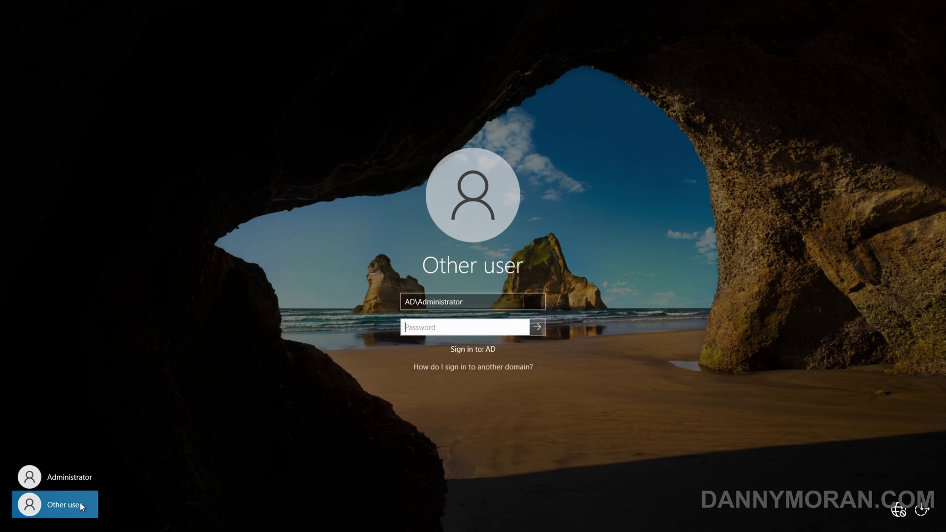
pyautogui.click(502, 302)
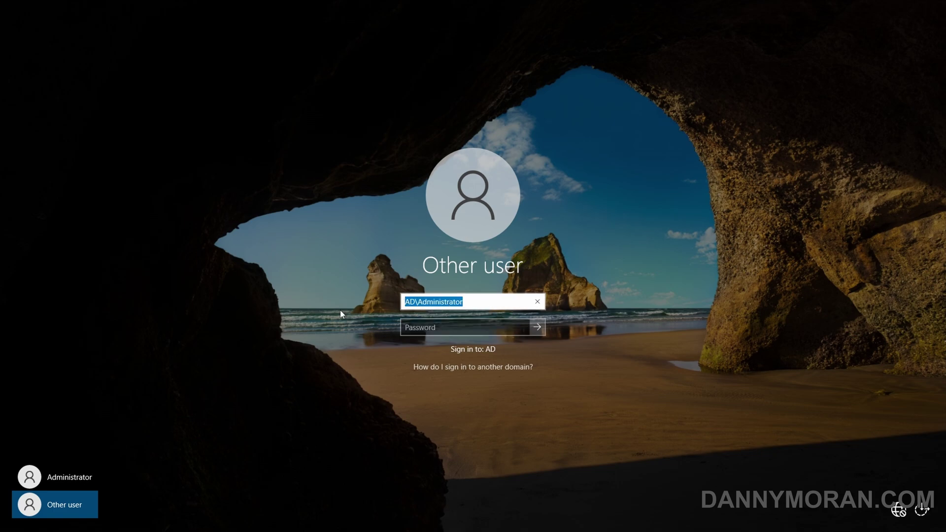
pyautogui.write('.\\A')
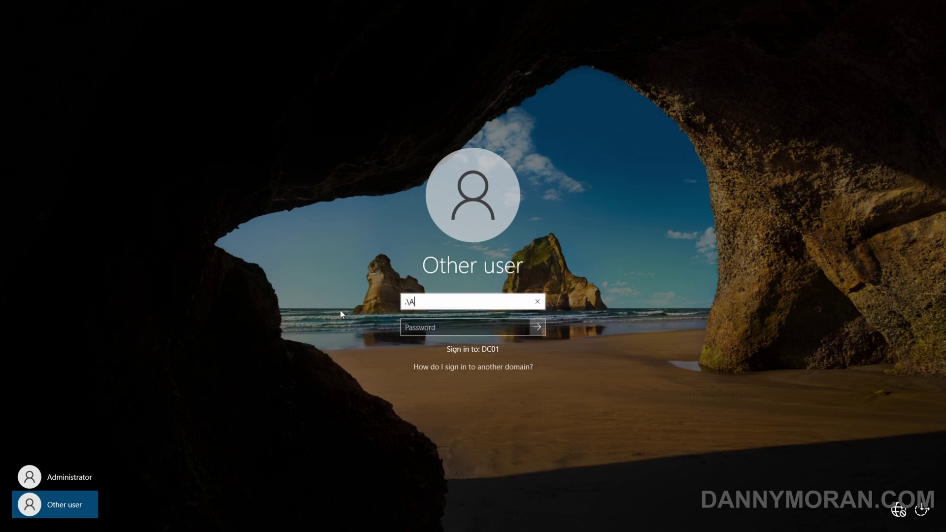
pyautogui.write('dministrator')
pyautogui.click(466, 329)
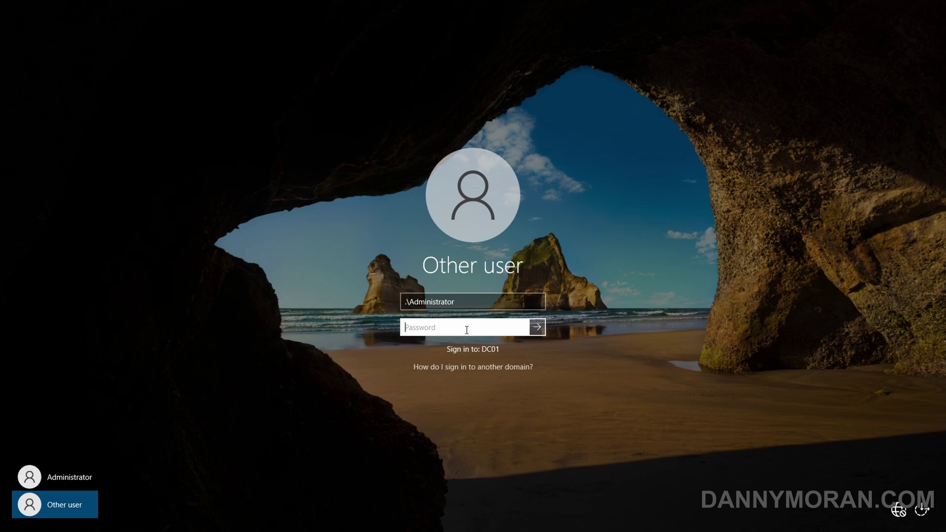
pyautogui.write('••••••••••')
pyautogui.press('Return')
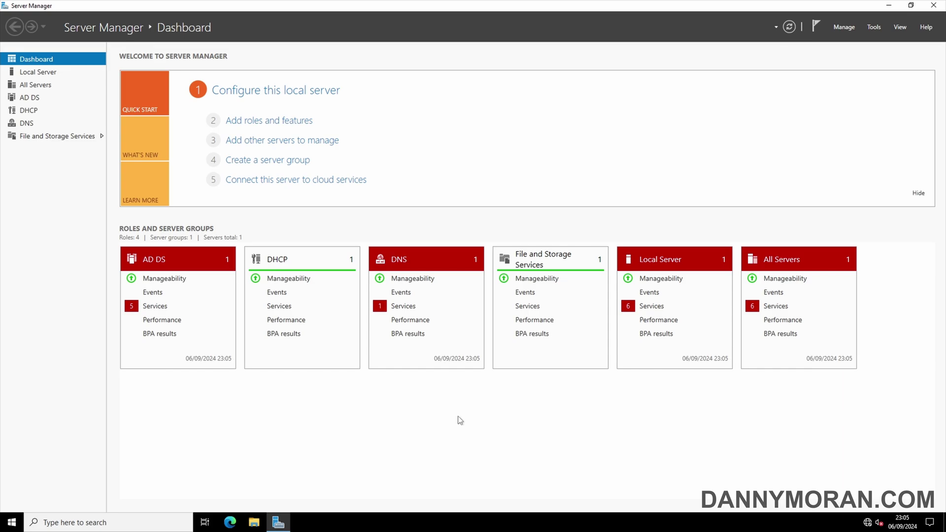
# Launch msconfig.exe, clear Safe boot on the Boot tab, apply it, and restart the server normally.
pyautogui.click(12, 522)
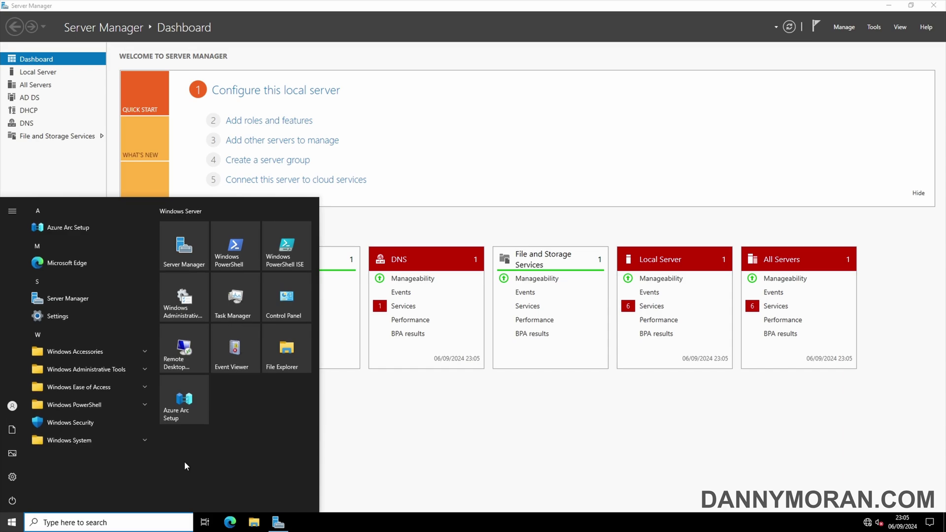
pyautogui.write('msconfig.exe')
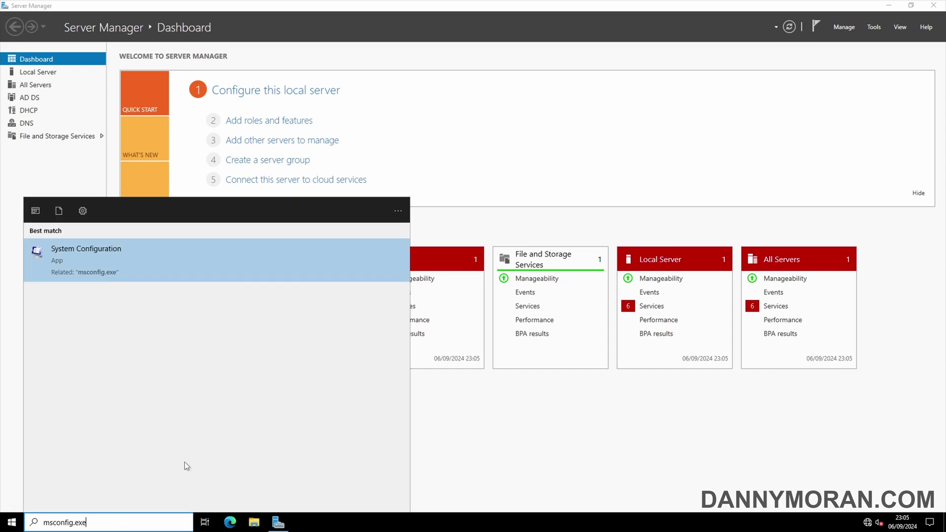
pyautogui.press('Return')
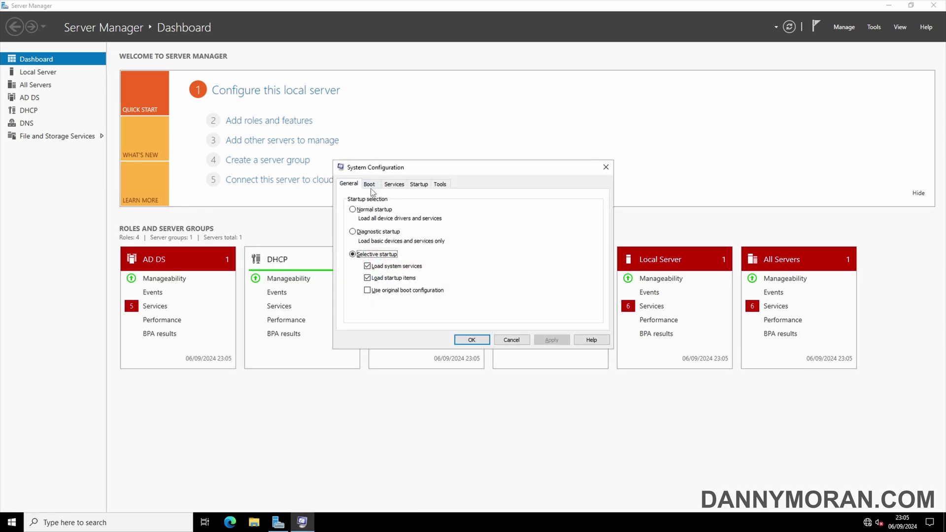
pyautogui.click(370, 186)
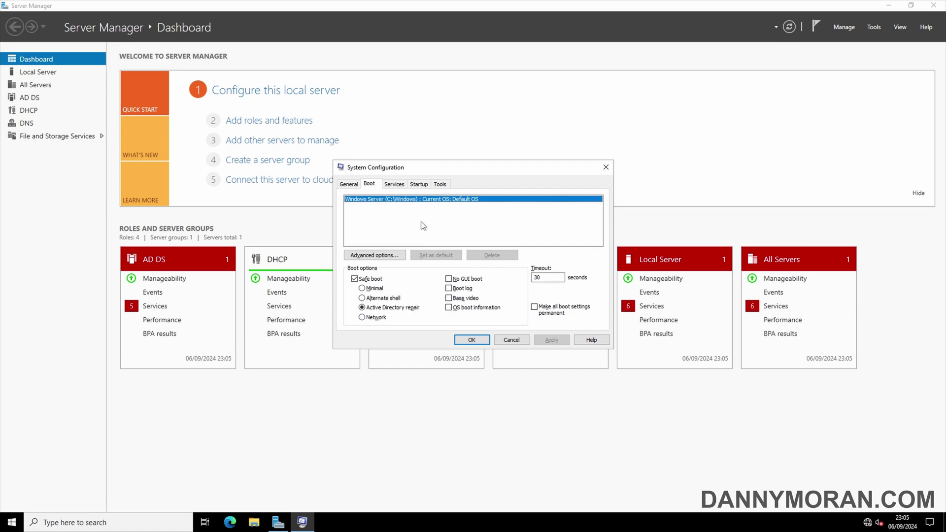
pyautogui.click(375, 280)
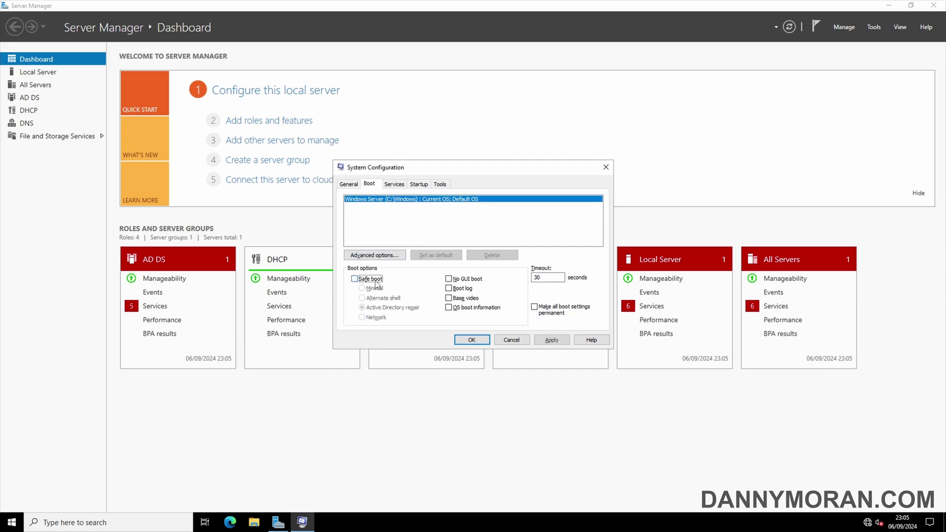
pyautogui.click(552, 340)
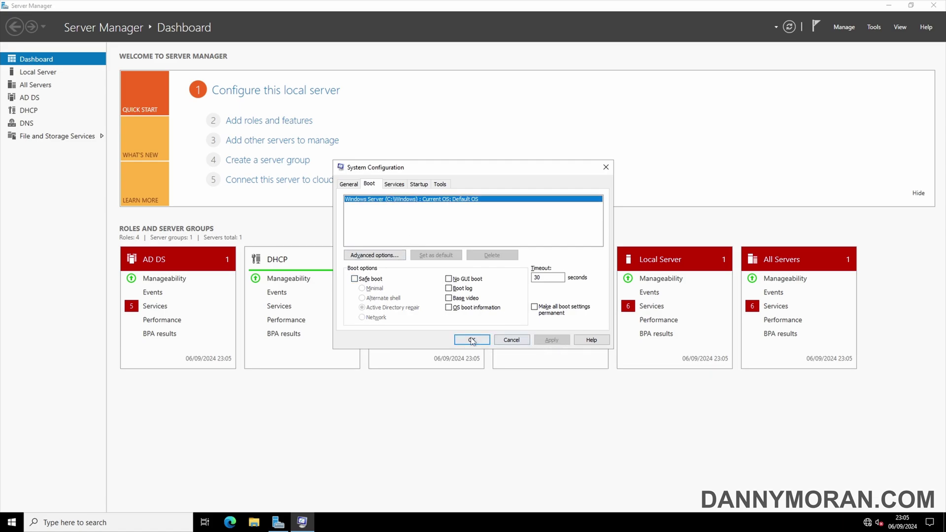
pyautogui.click(471, 340)
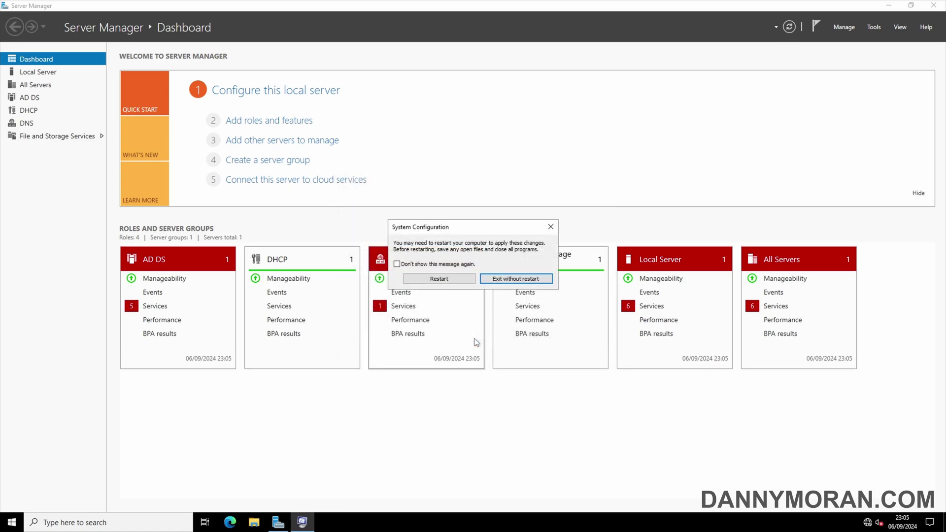
pyautogui.click(437, 278)
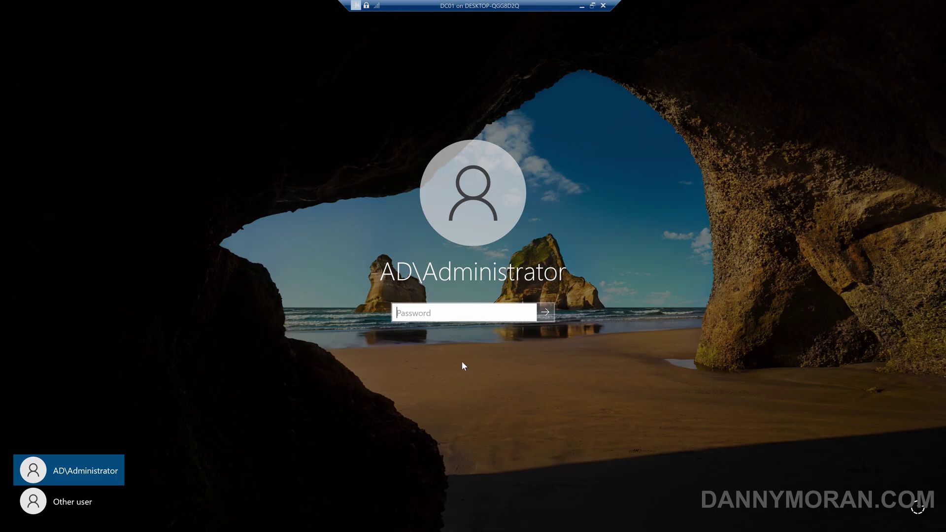
# Sign in as AD\Administrator and view DC01's Local Server page in Server Manager.
pyautogui.click(78, 492)
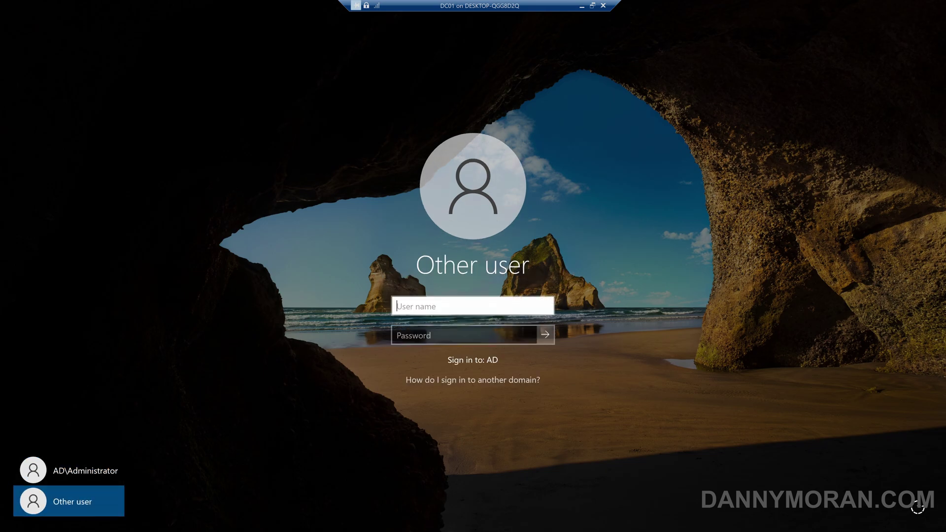
pyautogui.write('AD\\')
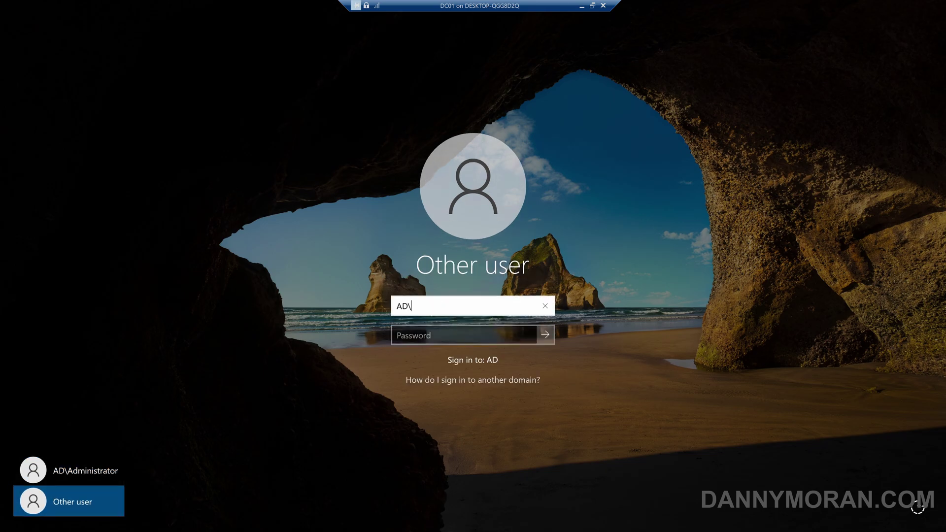
pyautogui.write('Administrator')
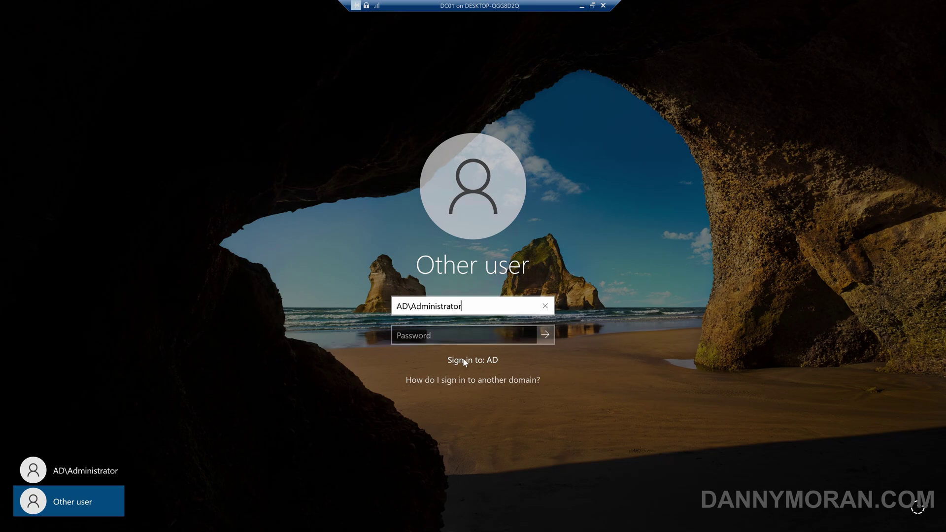
pyautogui.press('Tab')
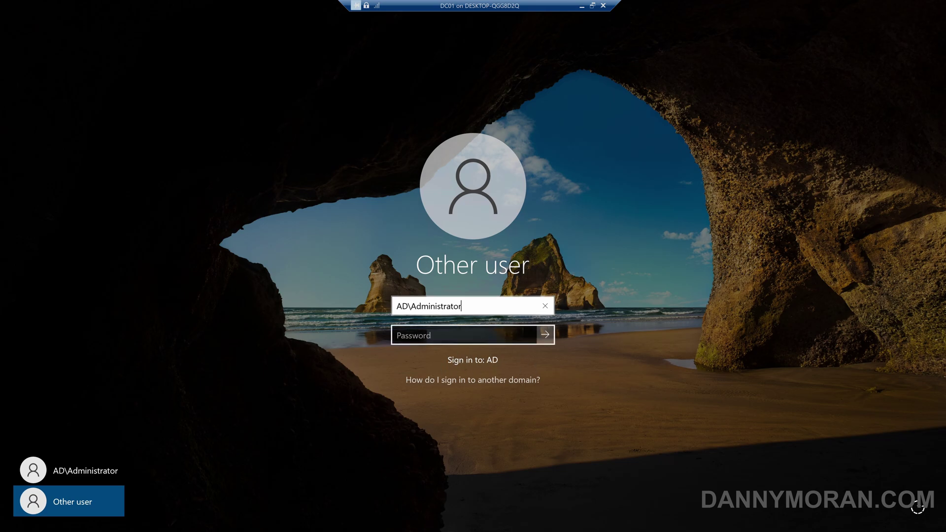
pyautogui.write('••••••••••')
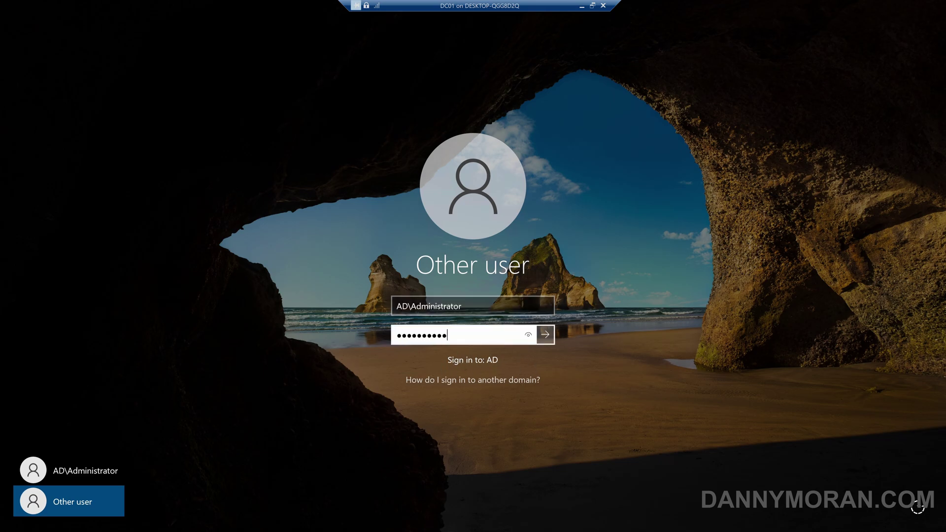
pyautogui.press('Return')
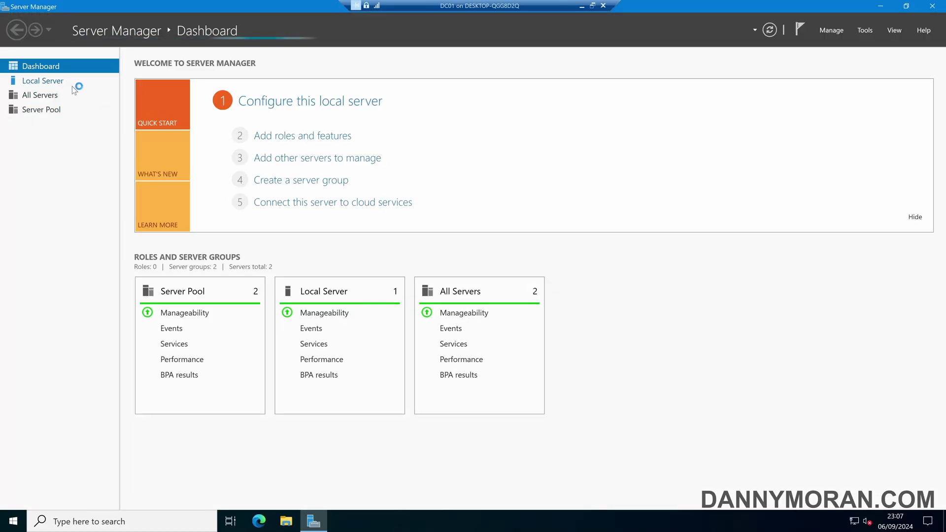
pyautogui.click(70, 83)
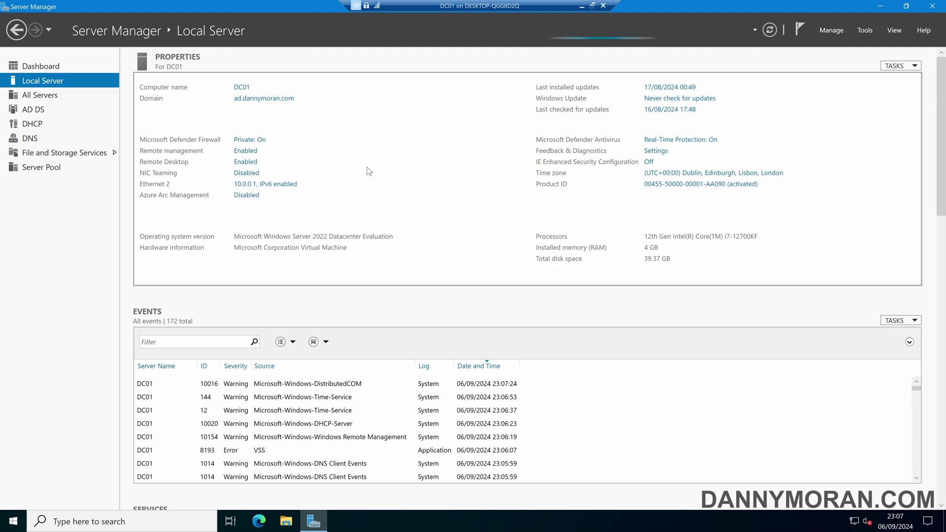